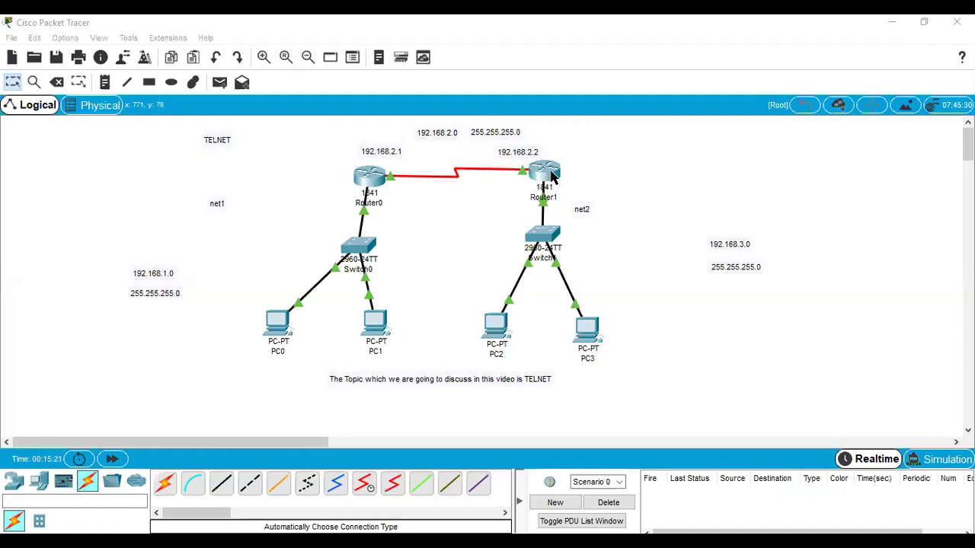
# Select and deselect devices on the topology, and nudge PC1 slightly down and left.
pyautogui.moveTo(118, 124); pyautogui.dragTo(792, 413)
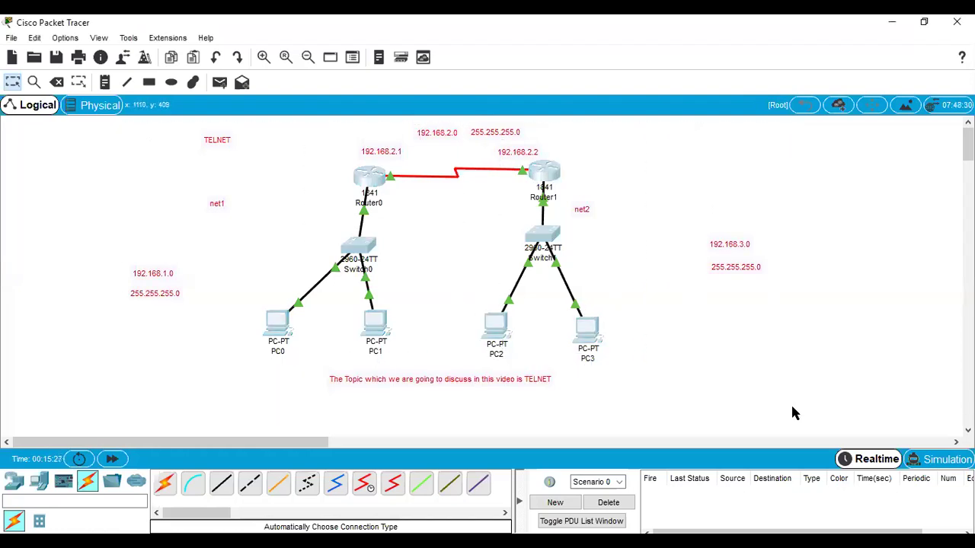
pyautogui.click(451, 262)
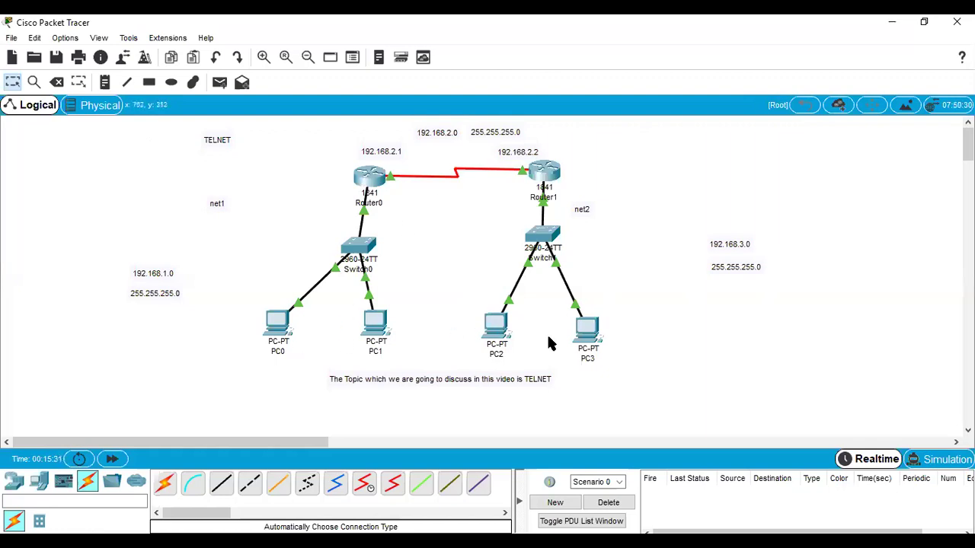
pyautogui.moveTo(387, 314); pyautogui.dragTo(385, 317)
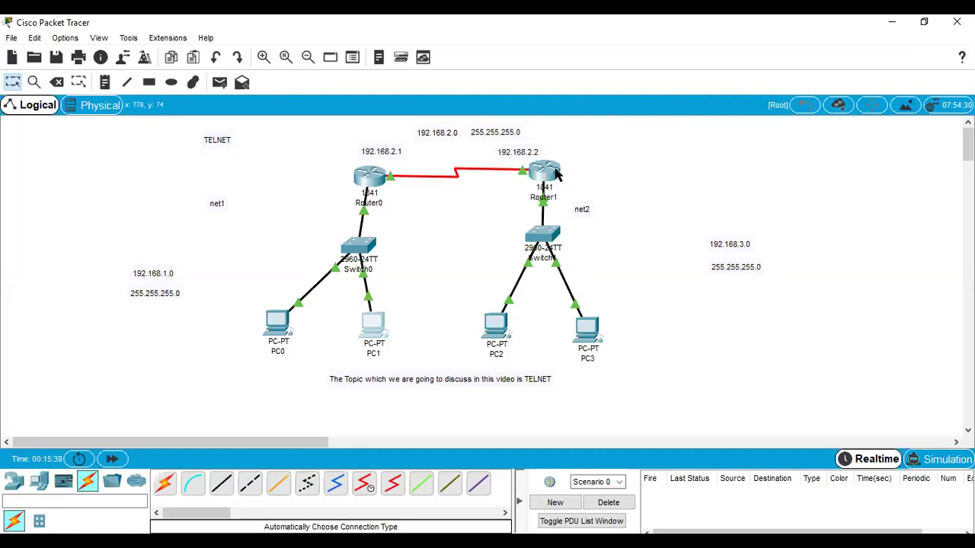
pyautogui.moveTo(556, 174)
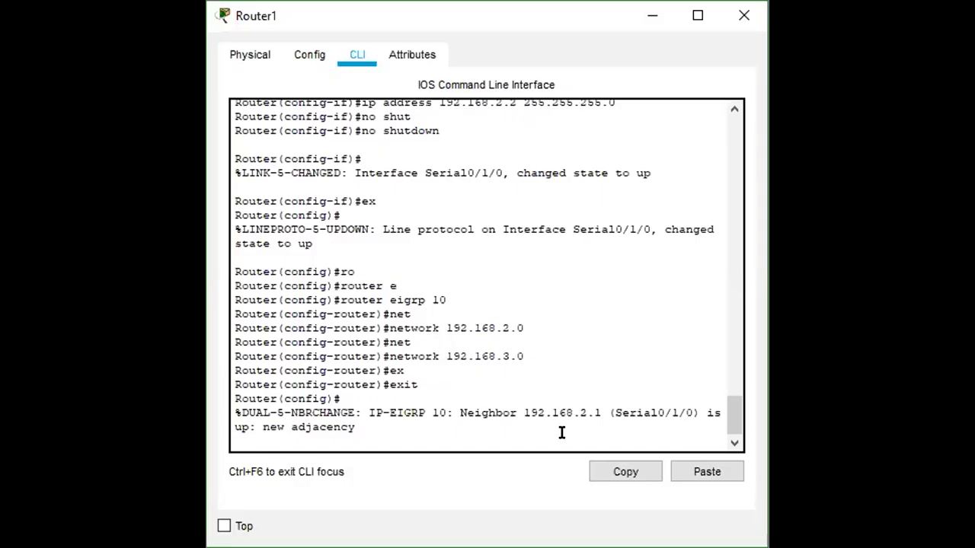
# Exit configuration mode and the console session, then re-enter privileged mode with enable.
pyautogui.press('Return')
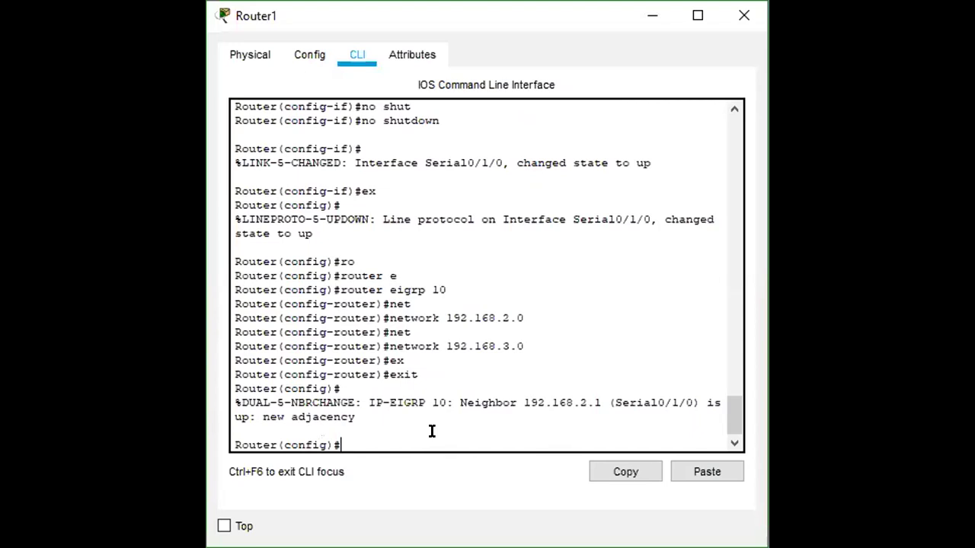
pyautogui.write('ex')
pyautogui.press('Return')
pyautogui.press('Return')
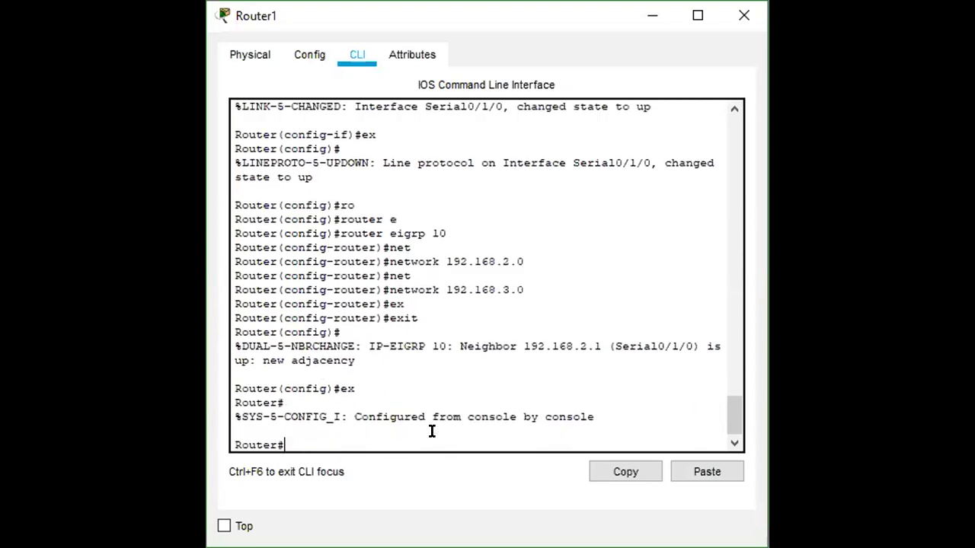
pyautogui.press('Return')
pyautogui.write('ex')
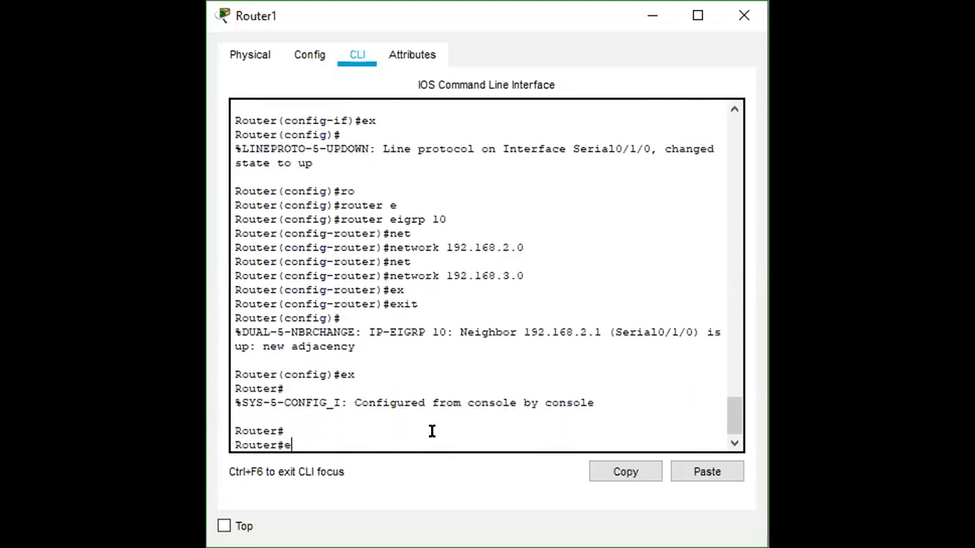
pyautogui.press('Return')
pyautogui.press('Return')
pyautogui.write('en')
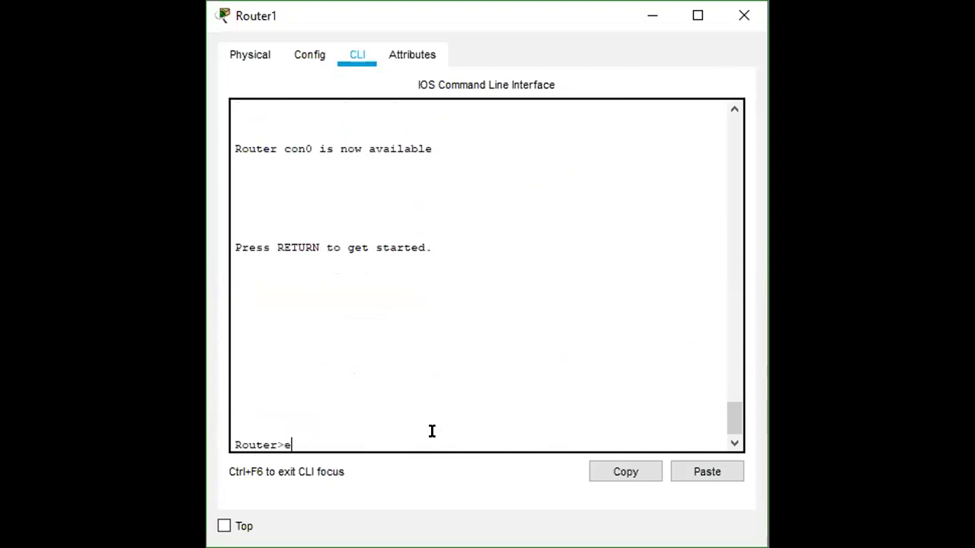
pyautogui.press('Tab')
pyautogui.press('Return')
# Enter global configuration and select virtual terminal lines with 'line vty 0 15'.
pyautogui.write('conft')
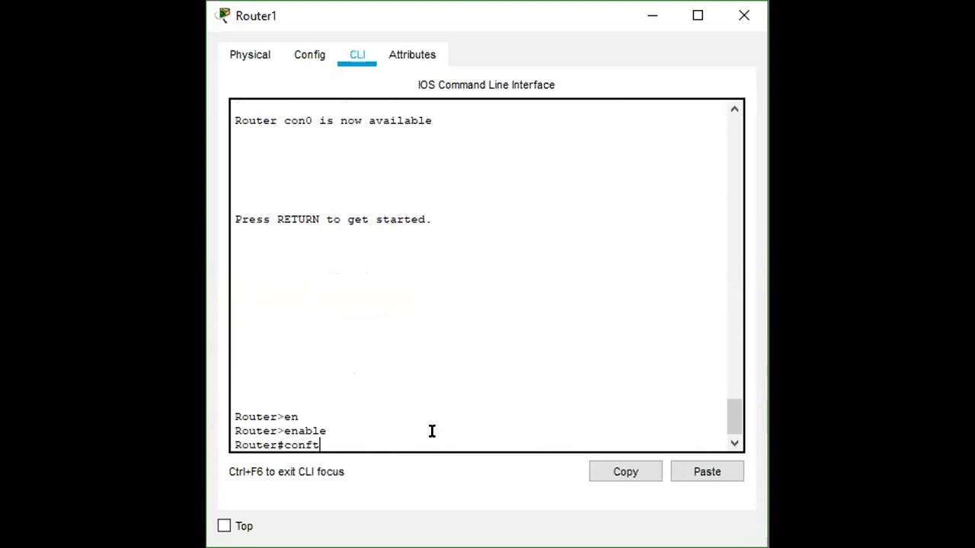
pyautogui.press('Tab')
pyautogui.write('ter')
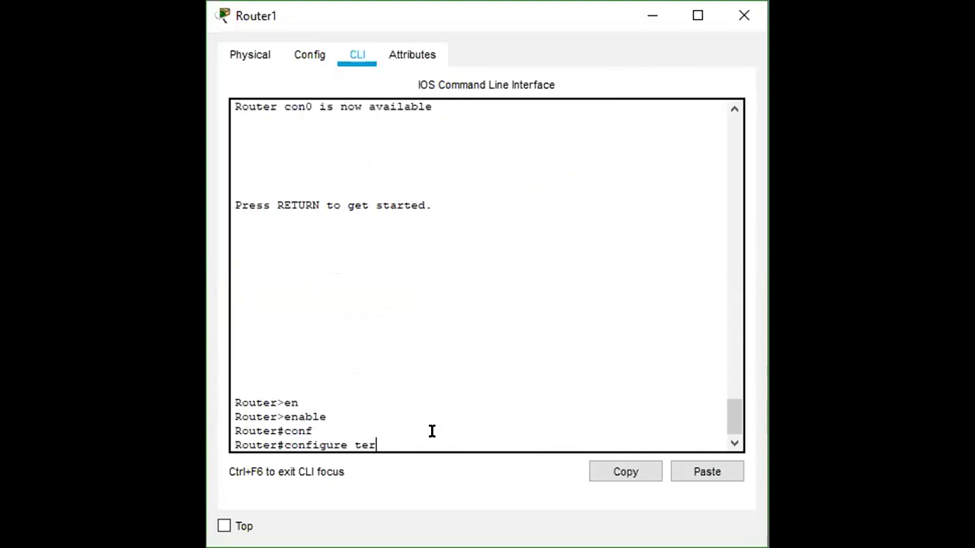
pyautogui.press('Tab')
pyautogui.press('Return')
pyautogui.write('li')
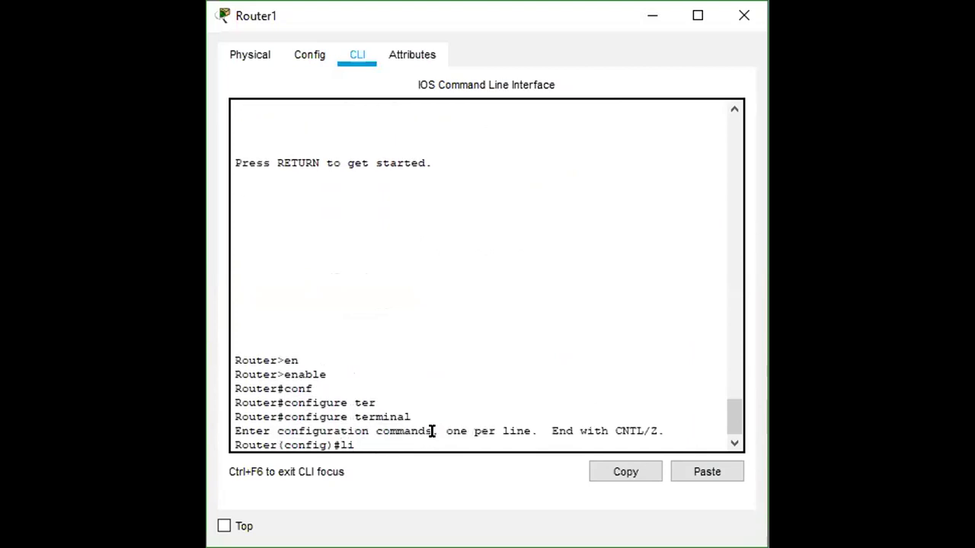
pyautogui.press('Tab')
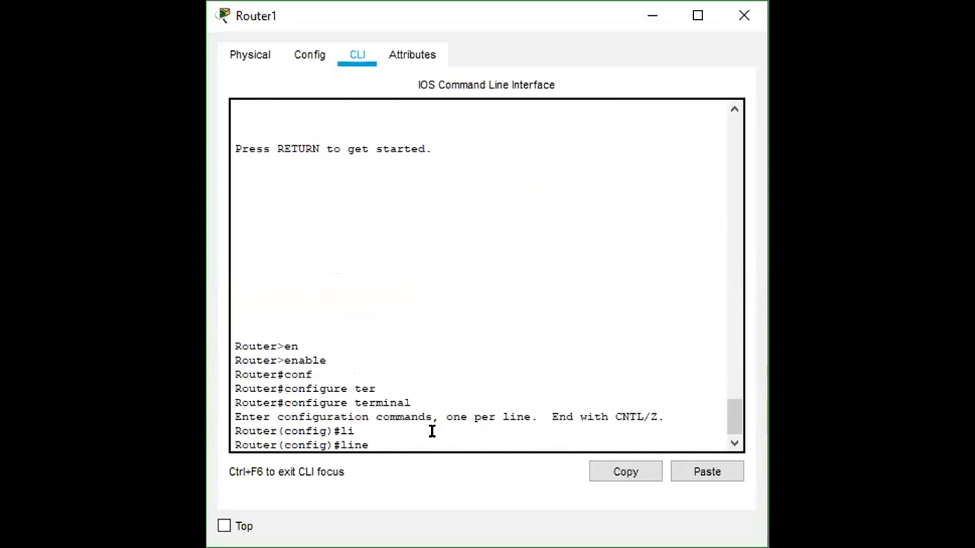
pyautogui.write('v')
pyautogui.press('Tab')
pyautogui.write('0 4')
pyautogui.press('BackSpace')
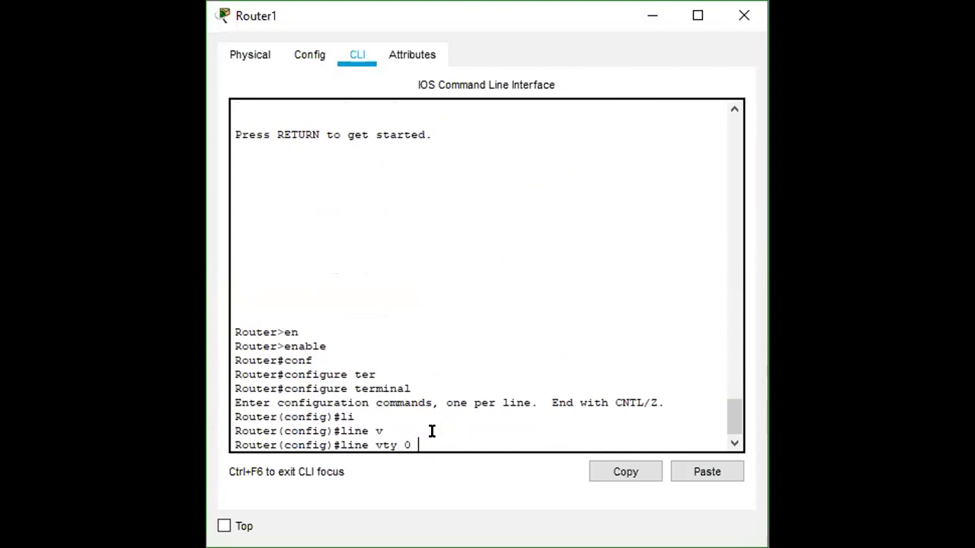
pyautogui.write('15')
pyautogui.press('Return')
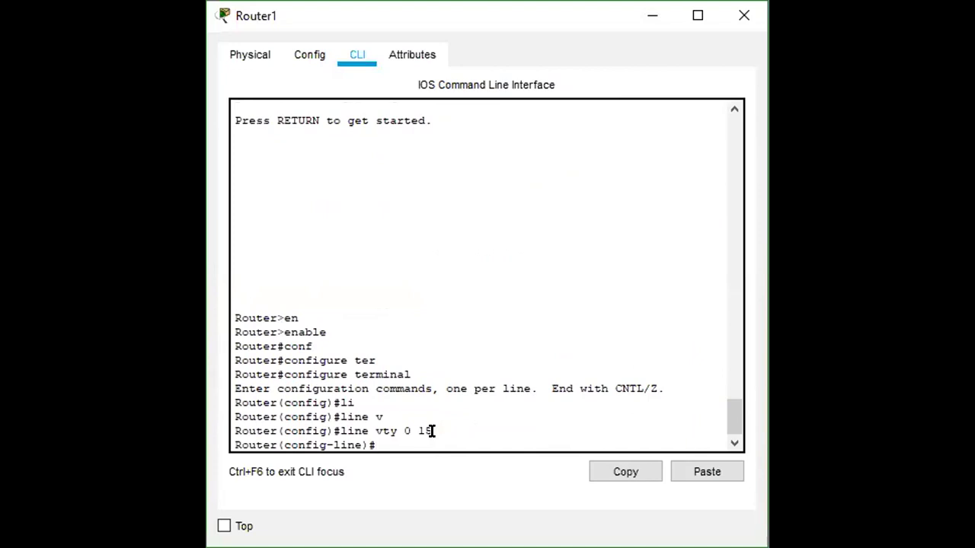
# Set the vty login password, then exit line configuration mode.
pyautogui.write('pa')
pyautogui.press('Tab')
pyautogui.write('ss')
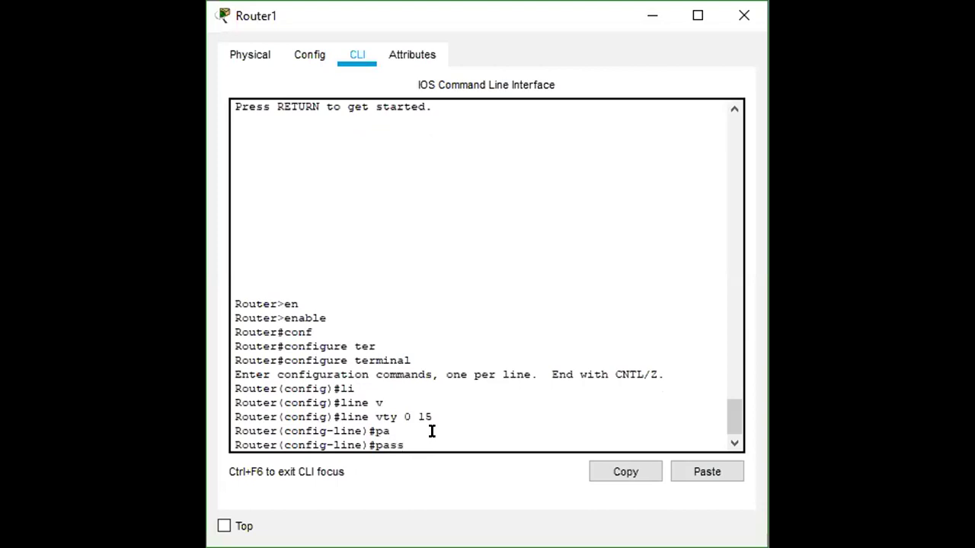
pyautogui.press('Tab')
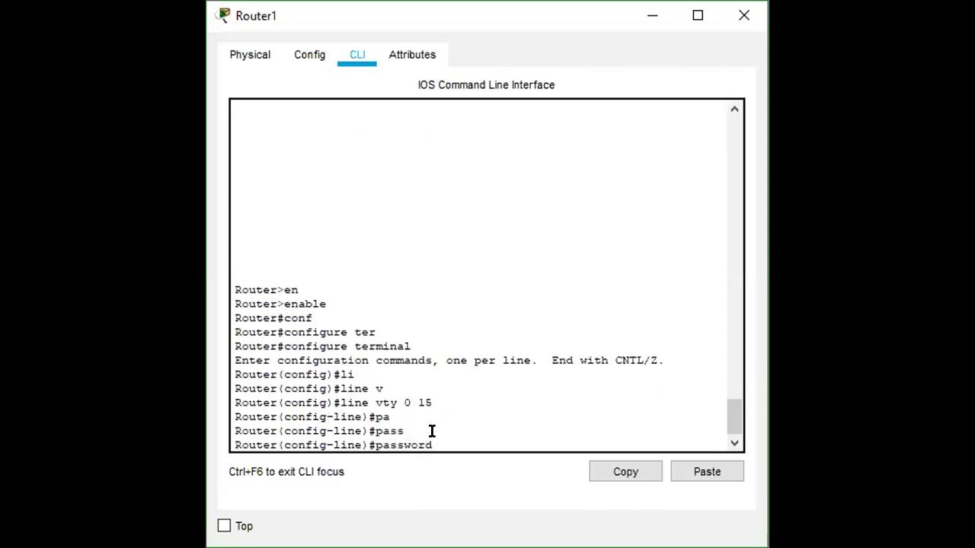
pyautogui.write('cisco')
pyautogui.press('Return')
pyautogui.write('exi')
pyautogui.press('Tab')
pyautogui.press('Return')
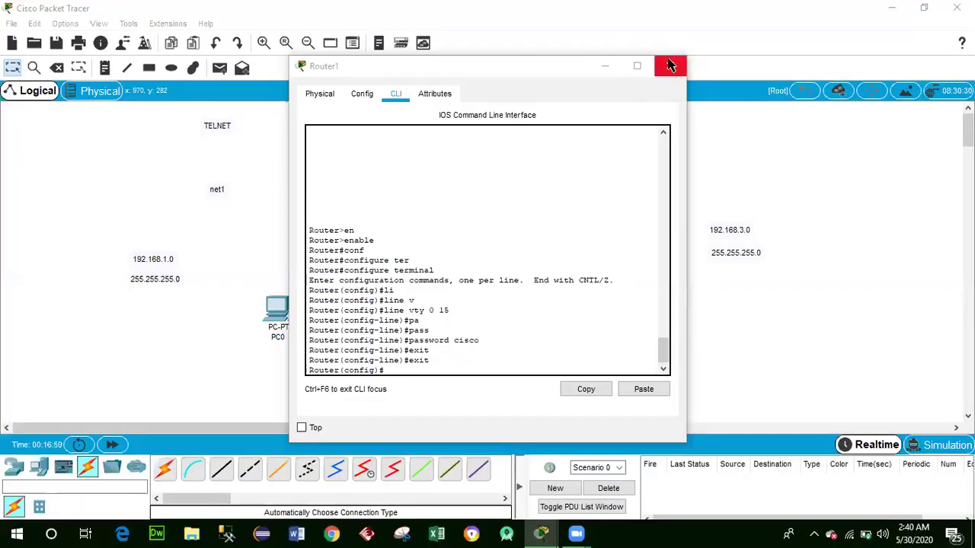
# Close Router1's window and bring up PC1's Command Prompt beside the topology.
pyautogui.click(744, 15)
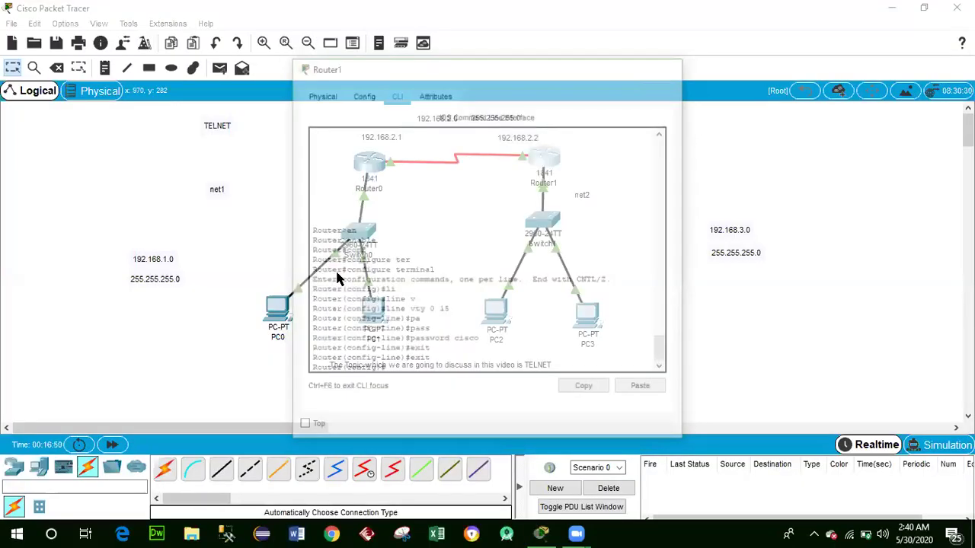
pyautogui.click(373, 310)
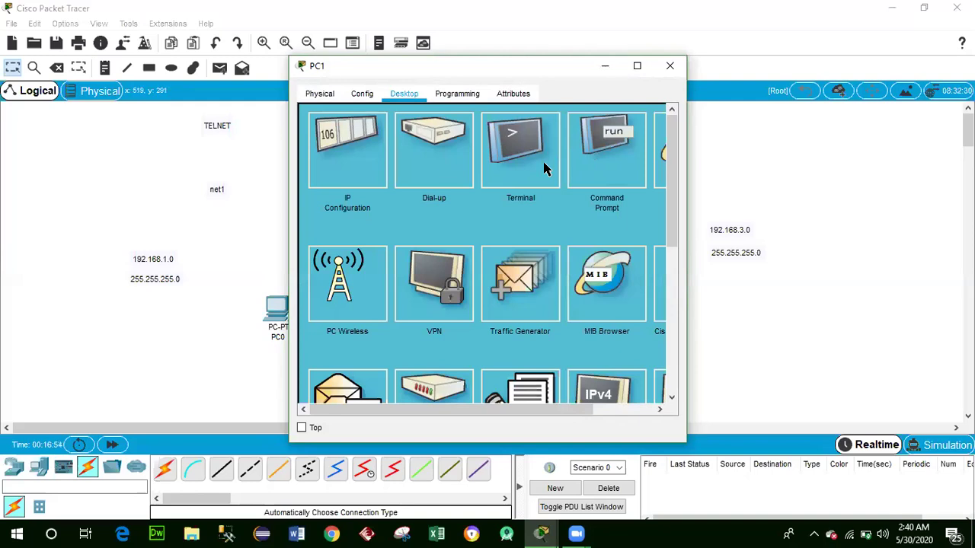
pyautogui.click(609, 160)
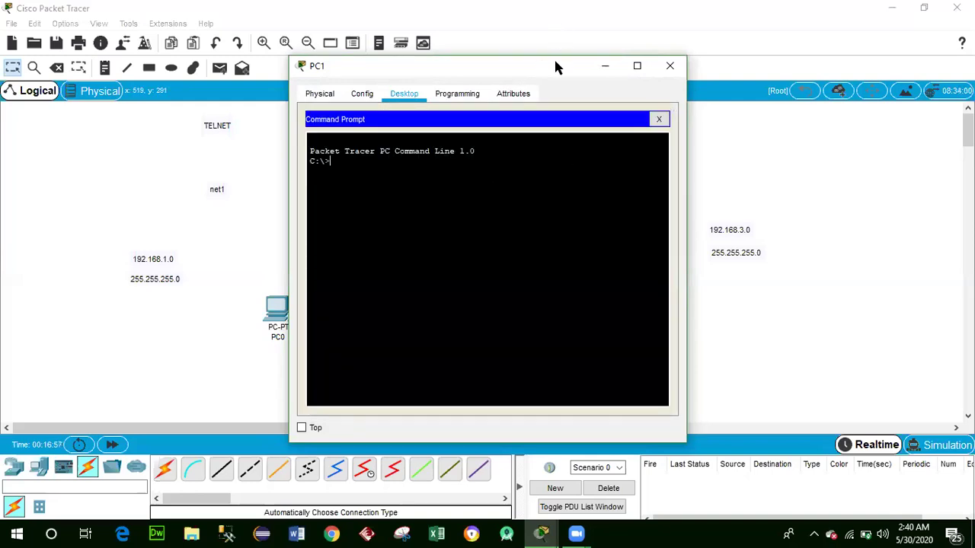
pyautogui.moveTo(555, 64); pyautogui.dragTo(839, 52)
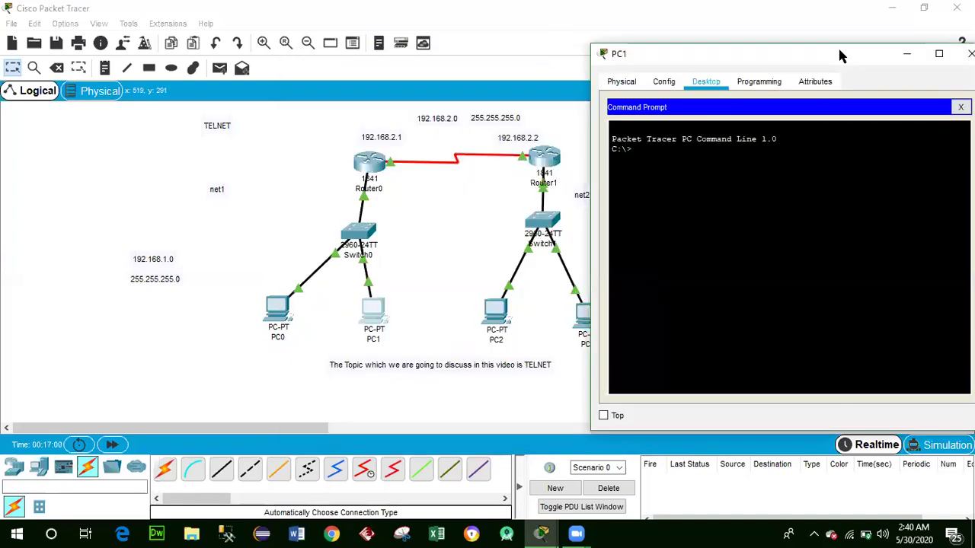
# Telnet from PC1 to Router1 at 192.168.2.2, log in with the vty password, and try enable.
pyautogui.write('telnet')
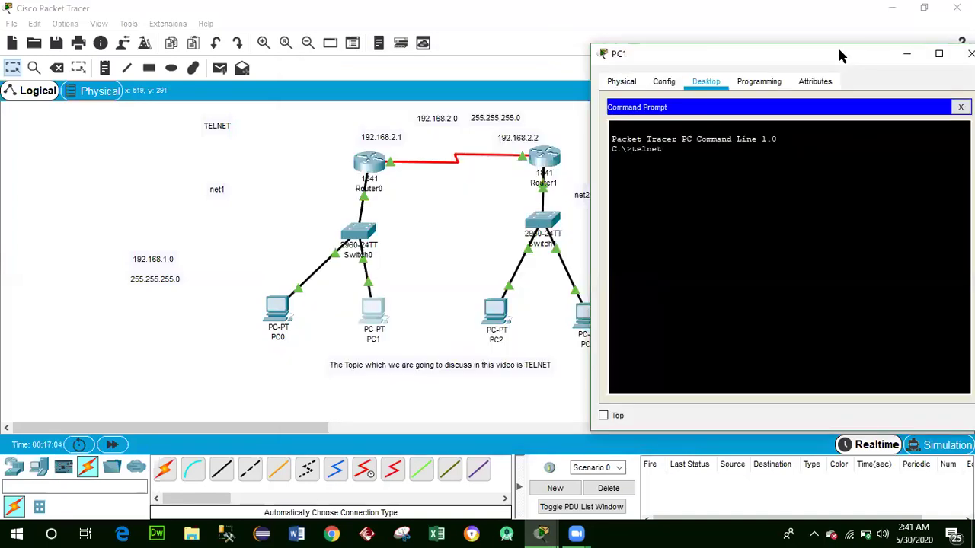
pyautogui.write(' 192.168')
pyautogui.write('.2.2')
pyautogui.press('Return')
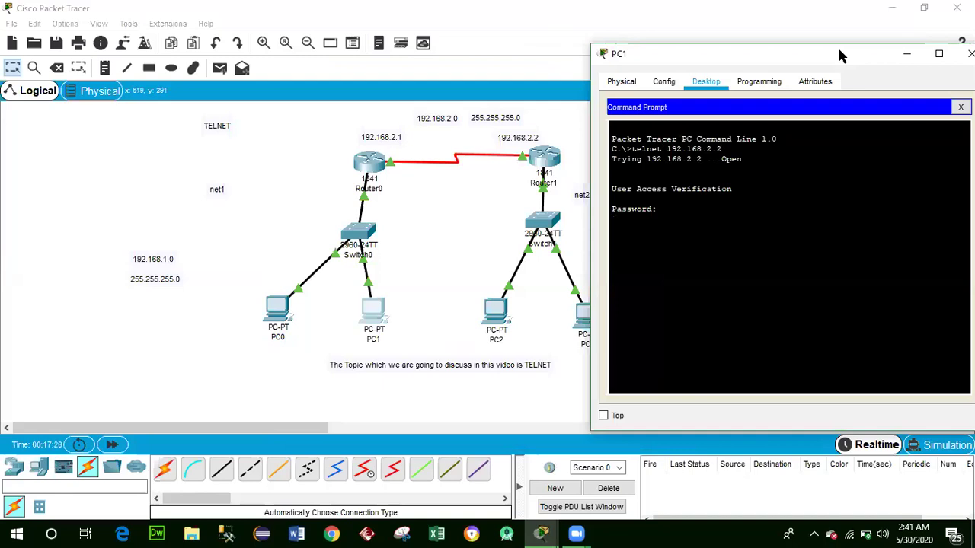
pyautogui.press('Return')
pyautogui.write('en')
pyautogui.press('Tab')
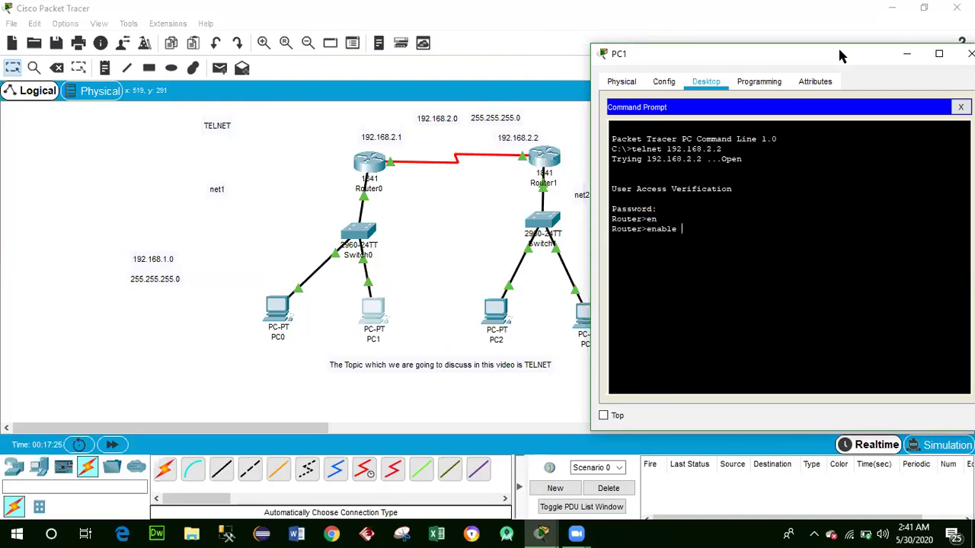
pyautogui.press('Return')
# Attempt the configure command in user mode, find it unavailable, and clear it.
pyautogui.write('conf')
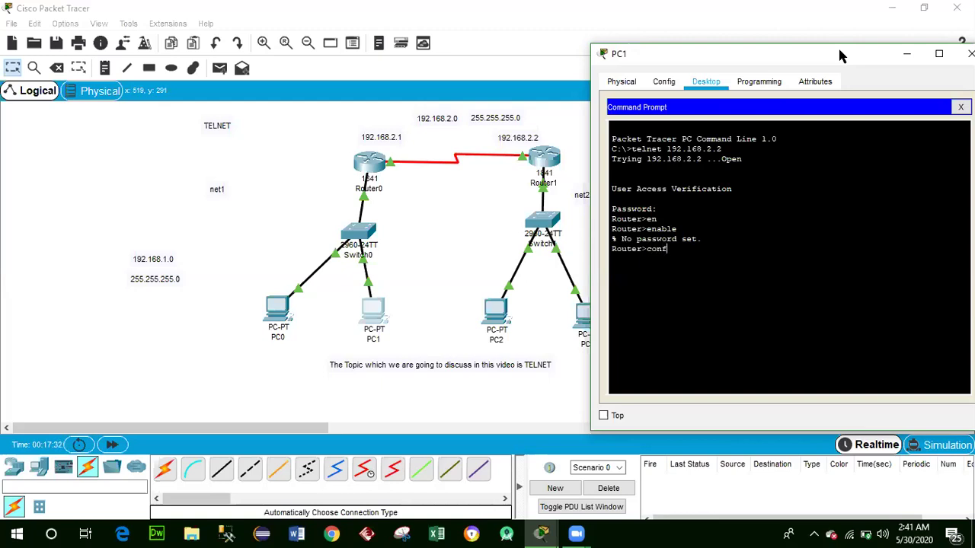
pyautogui.press('Tab')
pyautogui.write('t')
pyautogui.press('Tab')
pyautogui.press('BackSpace')
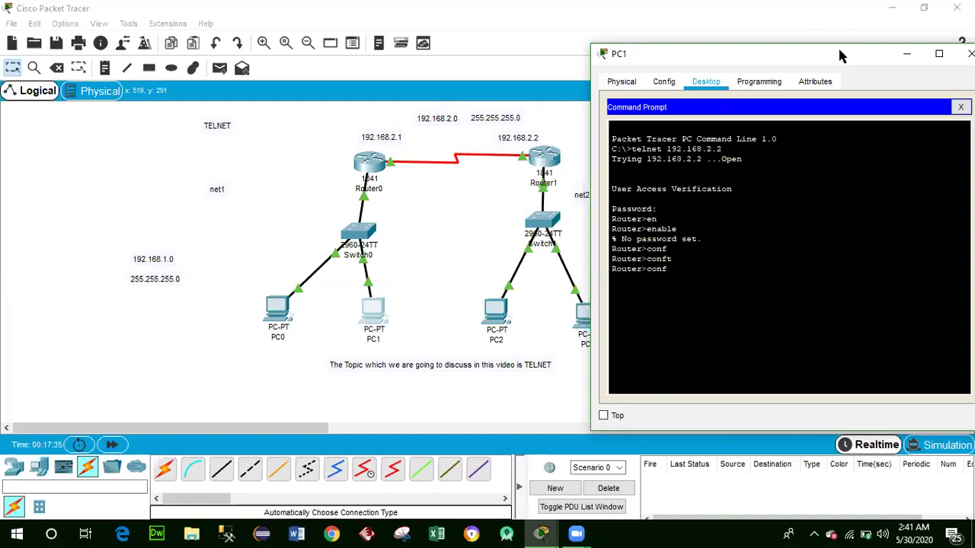
pyautogui.write('i')
pyautogui.press('Tab')
pyautogui.write('g')
pyautogui.press('Tab')
pyautogui.press('BackSpace')
pyautogui.press('BackSpace')
pyautogui.press('BackSpace')
pyautogui.press('BackSpace')
pyautogui.press('BackSpace')
pyautogui.press('BackSpace')
pyautogui.press('BackSpace')
pyautogui.press('BackSpace')
pyautogui.press('BackSpace')
pyautogui.moveTo(859, 54); pyautogui.dragTo(739, 53)
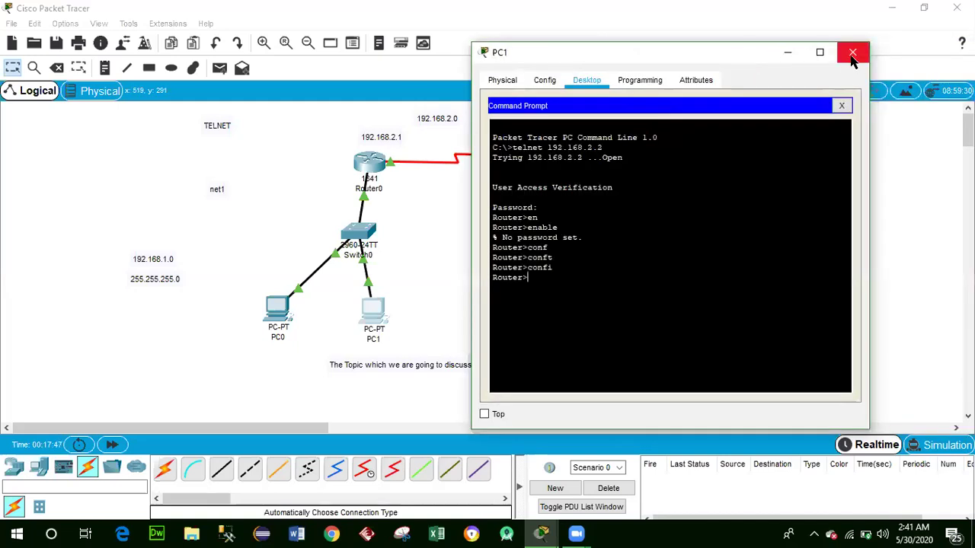
# On Router1's CLI, set an enable password with 'enable password', exit configuration, and close Router1.
pyautogui.click(853, 53)
pyautogui.click(543, 157)
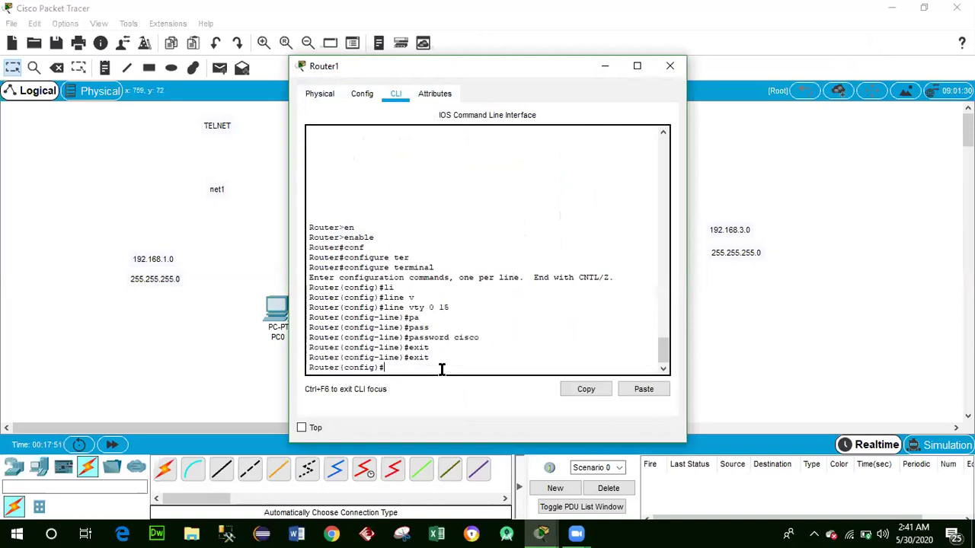
pyautogui.write('e')
pyautogui.press('Return')
pyautogui.write('en')
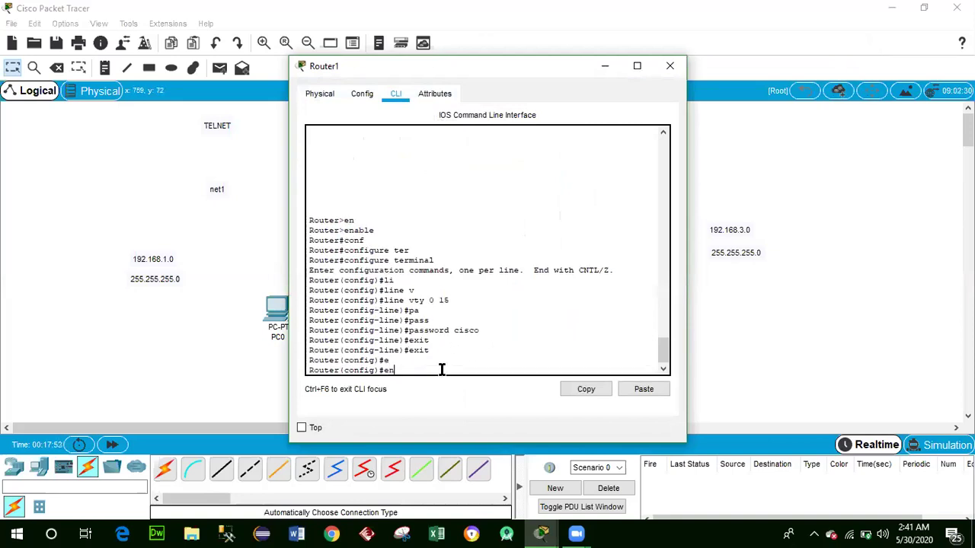
pyautogui.write('able password cisco')
pyautogui.press('Return')
pyautogui.write('er(config)#ex')
pyautogui.press('Return')
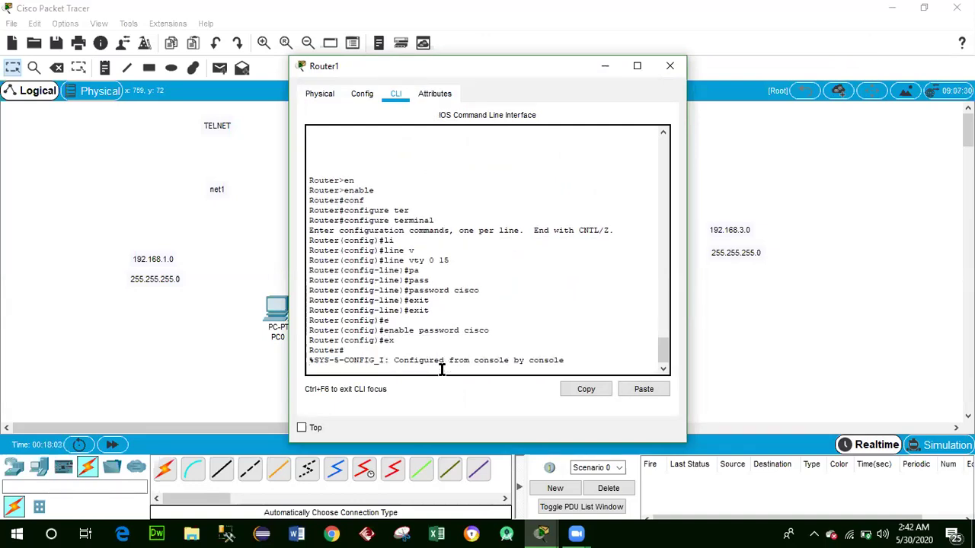
pyautogui.click(670, 66)
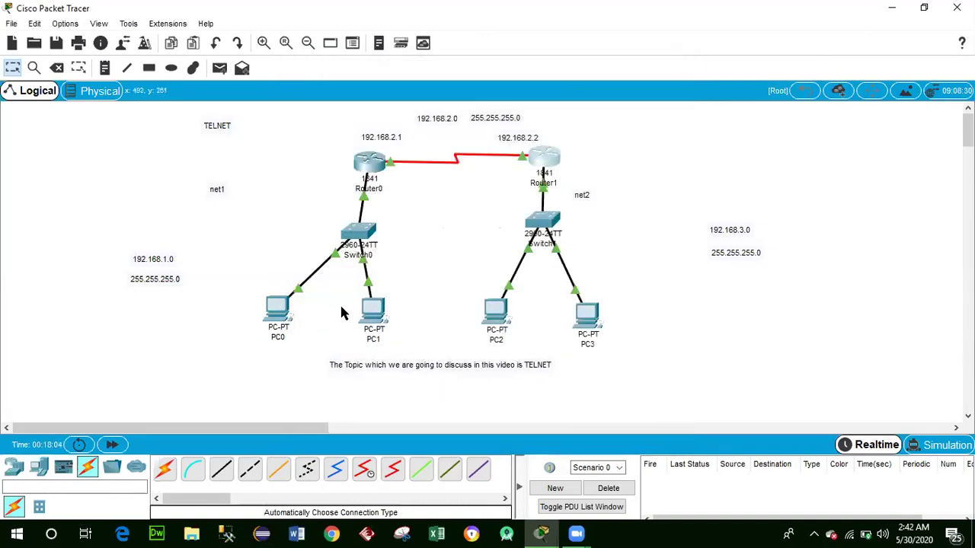
# In PC1's Command Prompt, end the old session, Telnet to 192.168.2.2, log in, and request enable.
pyautogui.click(381, 315)
pyautogui.click(615, 158)
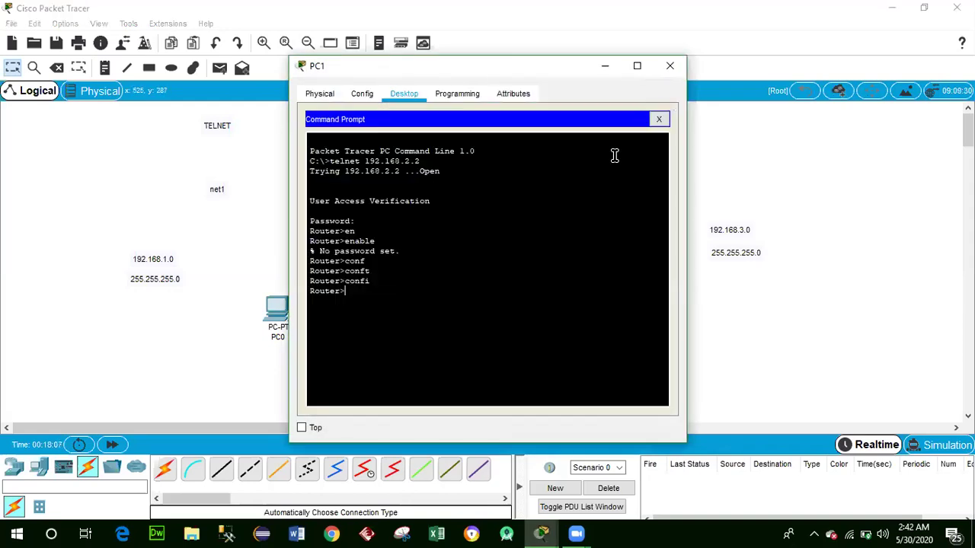
pyautogui.write('ex')
pyautogui.press('Return')
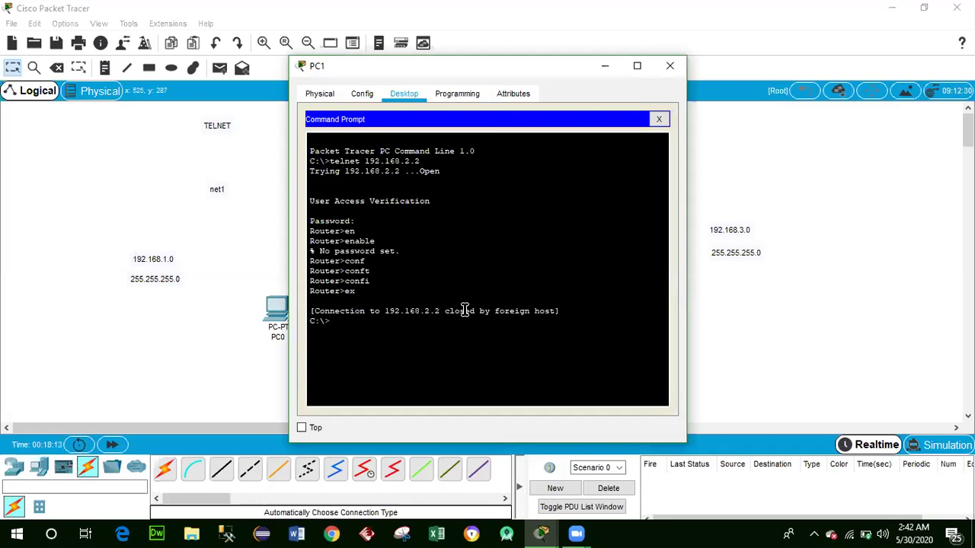
pyautogui.write('telnet 192.168.2.2')
pyautogui.press('Return')
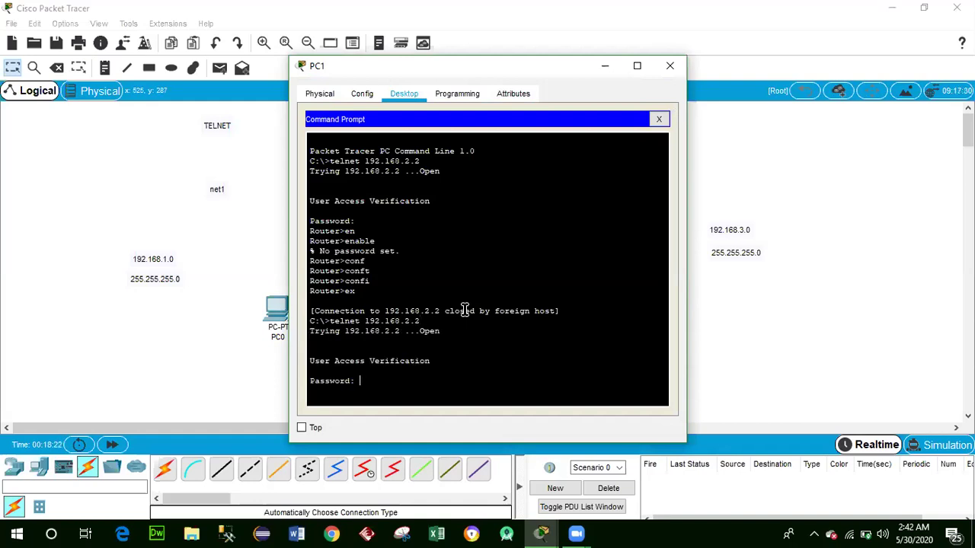
pyautogui.press('Return')
pyautogui.write('en')
pyautogui.press('Tab')
pyautogui.press('Return')
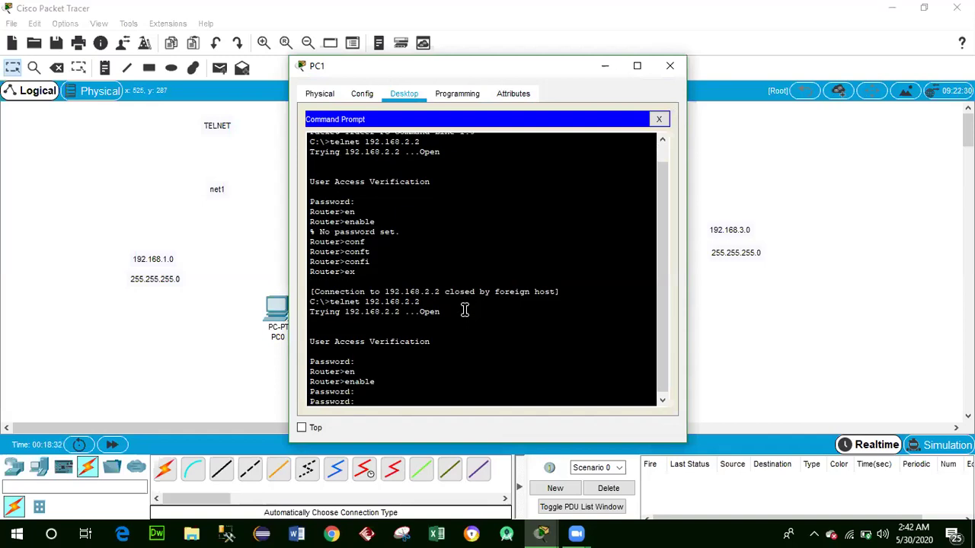
# Submit the enable password over Telnet and enter global configuration mode on Router1.
pyautogui.press('Return')
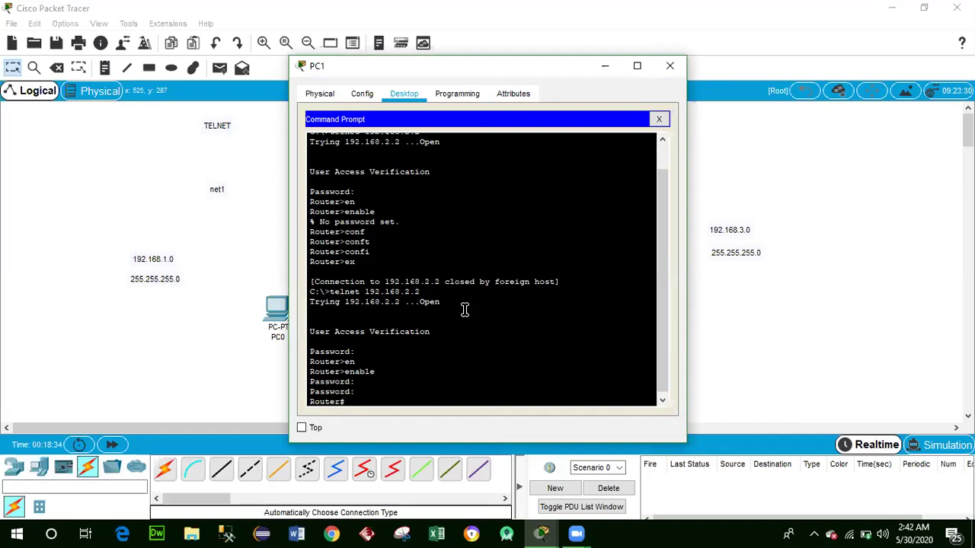
pyautogui.write('en')
pyautogui.press('Tab')
pyautogui.press('Return')
pyautogui.write('configure te')
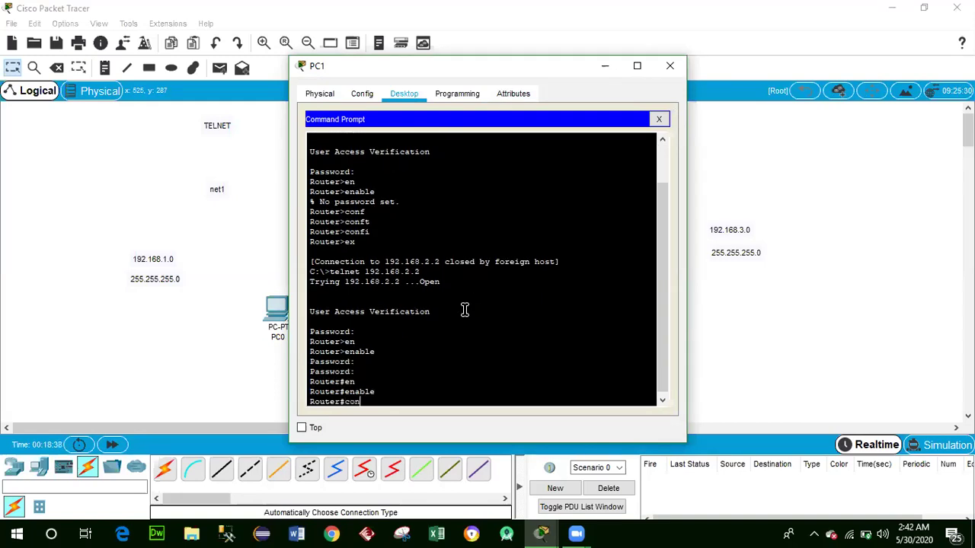
pyautogui.press('Tab')
pyautogui.write('ter')
pyautogui.press('Tab')
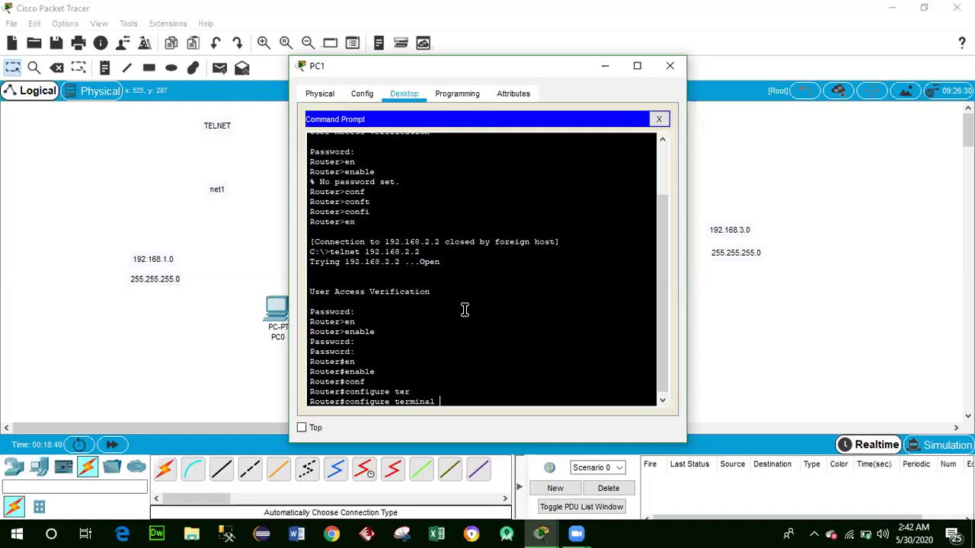
pyautogui.press('Return')
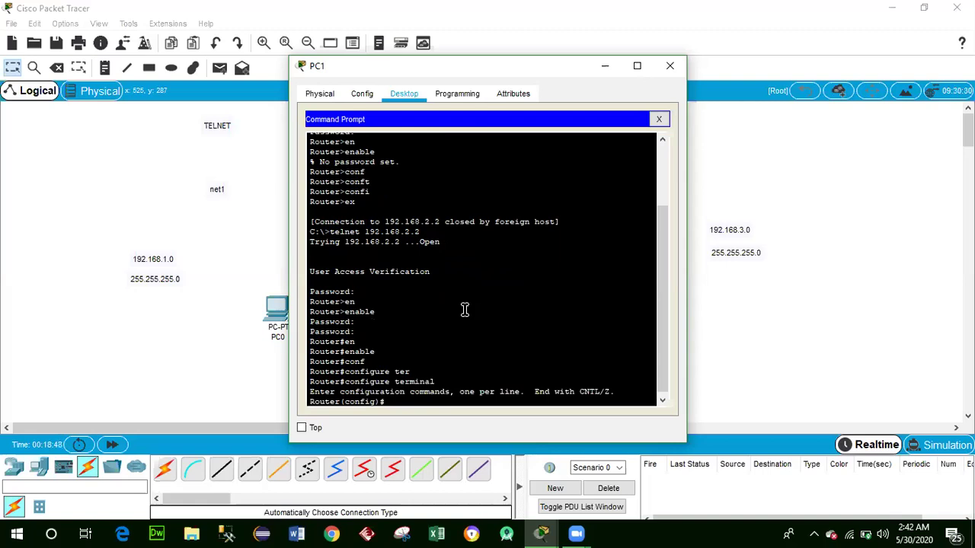
# Set the hostname to network2, exit configuration and the Telnet session, and close PC1.
pyautogui.write('ho')
pyautogui.press('Tab')
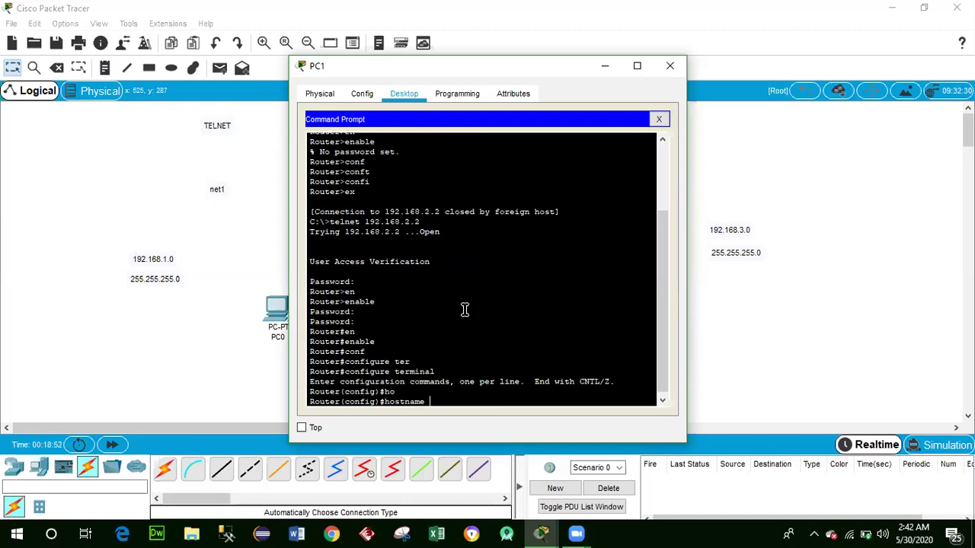
pyautogui.write('network2')
pyautogui.press('Return')
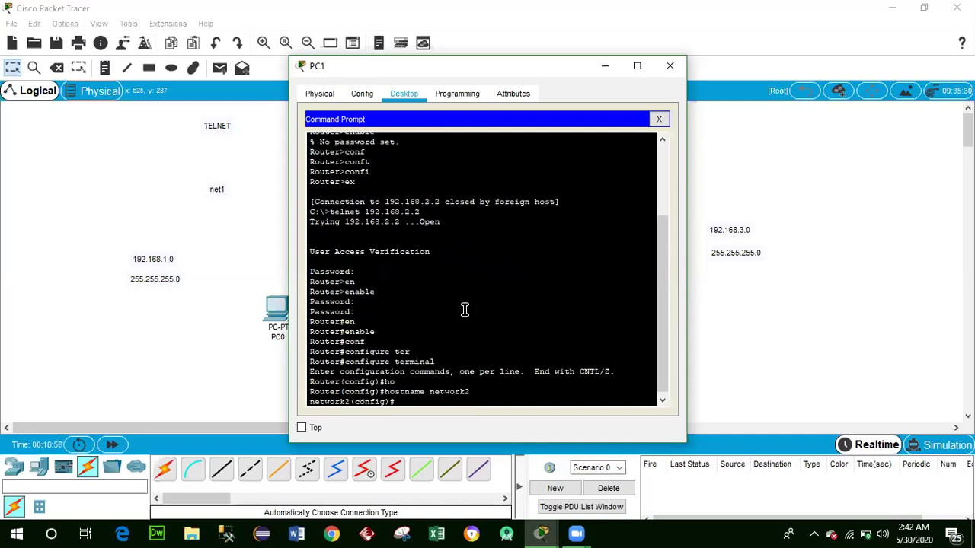
pyautogui.write('exit')
pyautogui.press('Return')
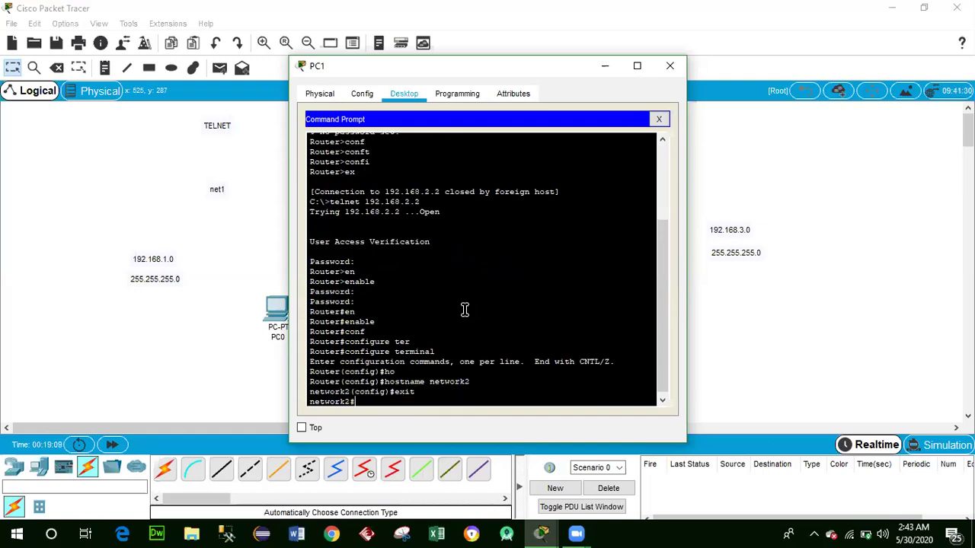
pyautogui.write('ex')
pyautogui.press('Return')
pyautogui.write('ex')
pyautogui.press('Return')
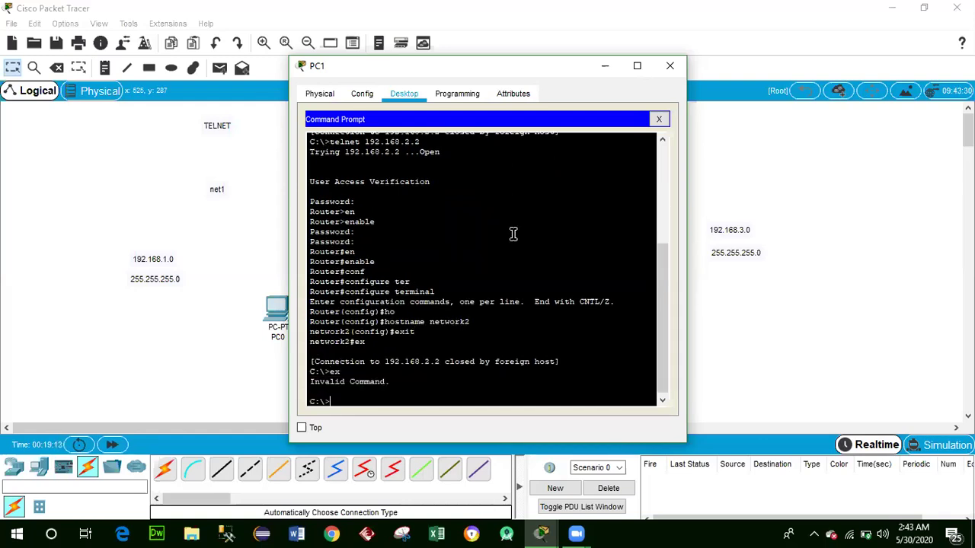
pyautogui.click(670, 66)
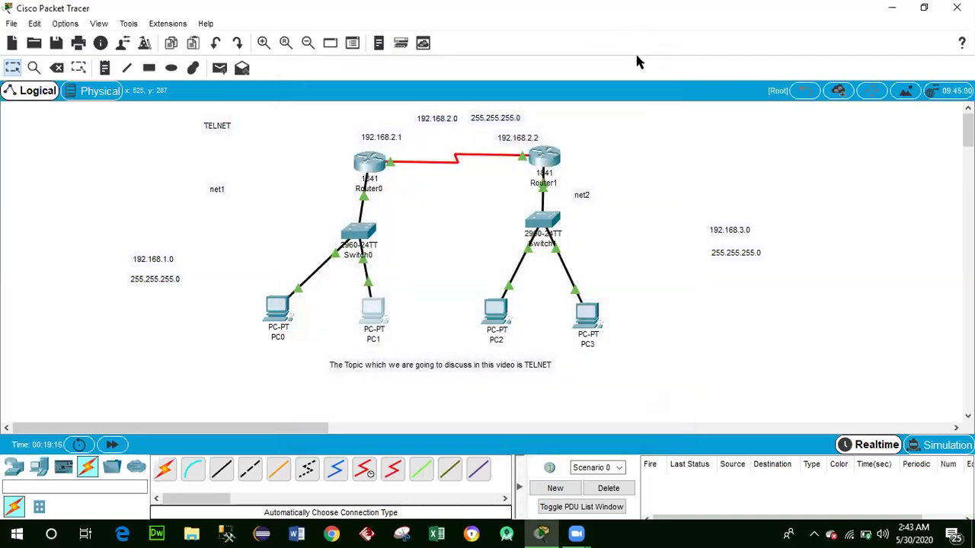